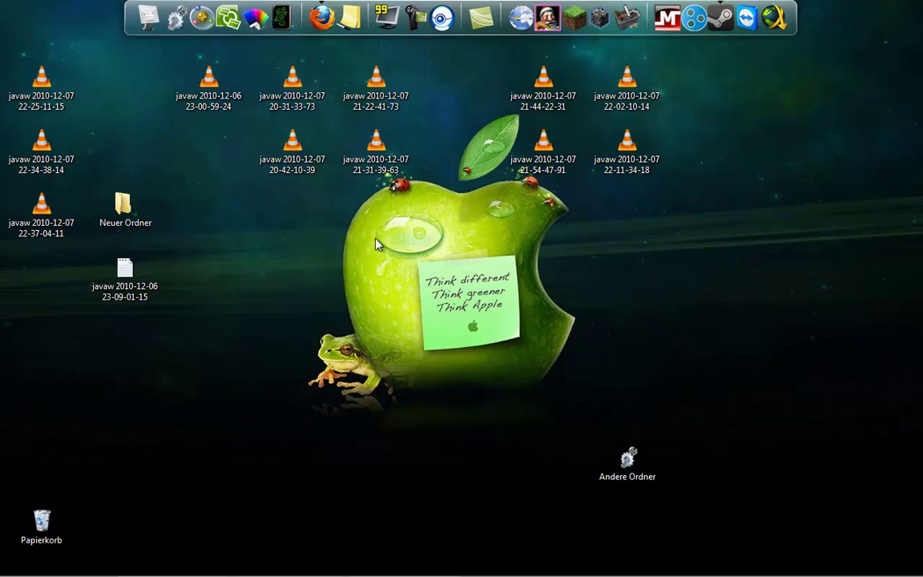
Preview the javaw 2010-12-07 recording, then open the Neuer Ordner folder maximized.
double_click(293, 97)
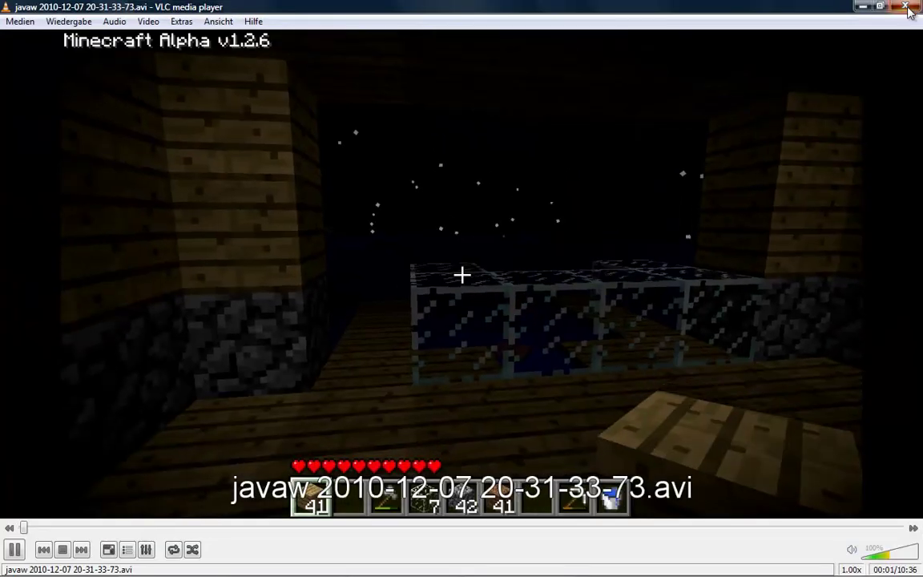
key(alt+F4)
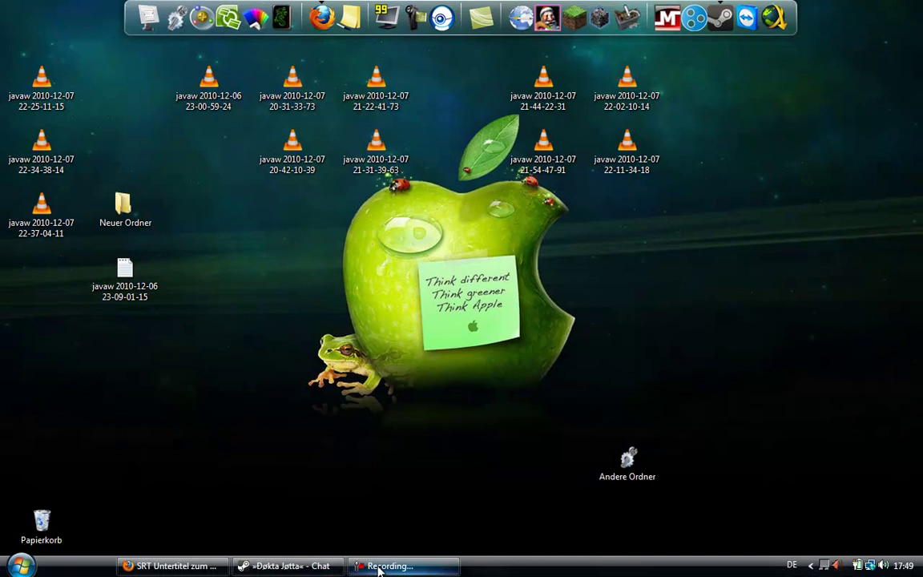
mouse_move(124, 207)
mouse_down()
mouse_move(536, 324)
mouse_move(445, 316)
mouse_up()
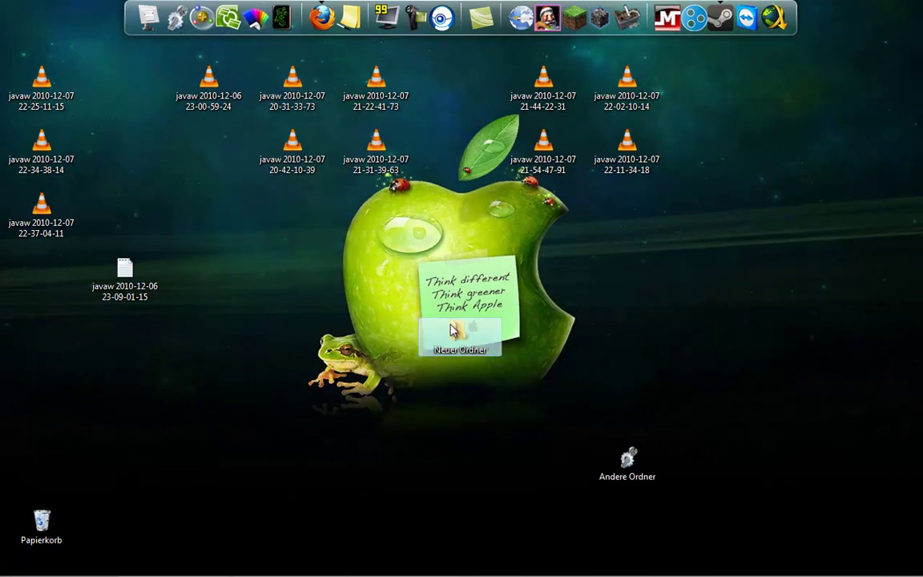
double_click(446, 328)
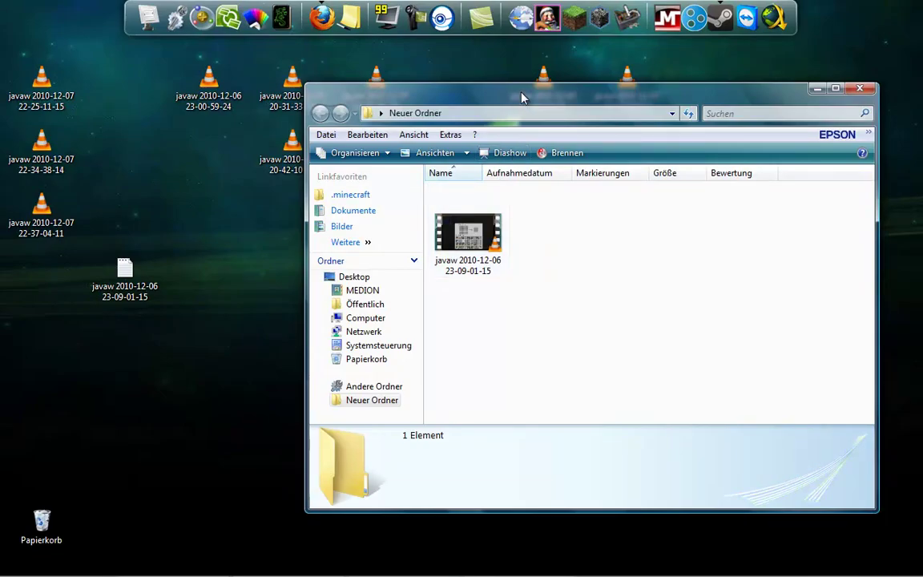
double_click(469, 84)
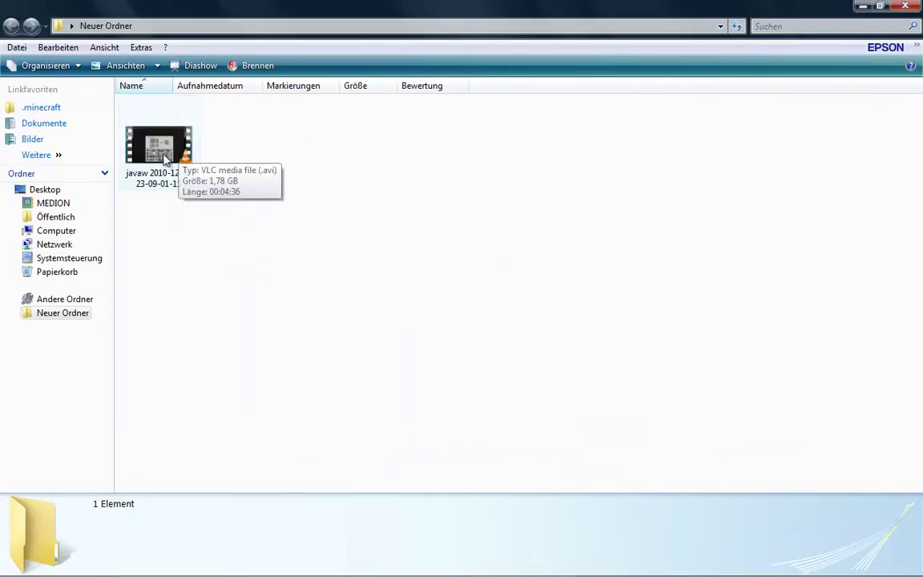
Copy the video file's name by starting to rename it.
mouse_move(145, 143)
mouse_down()
mouse_move(347, 181)
mouse_move(199, 175)
mouse_up()
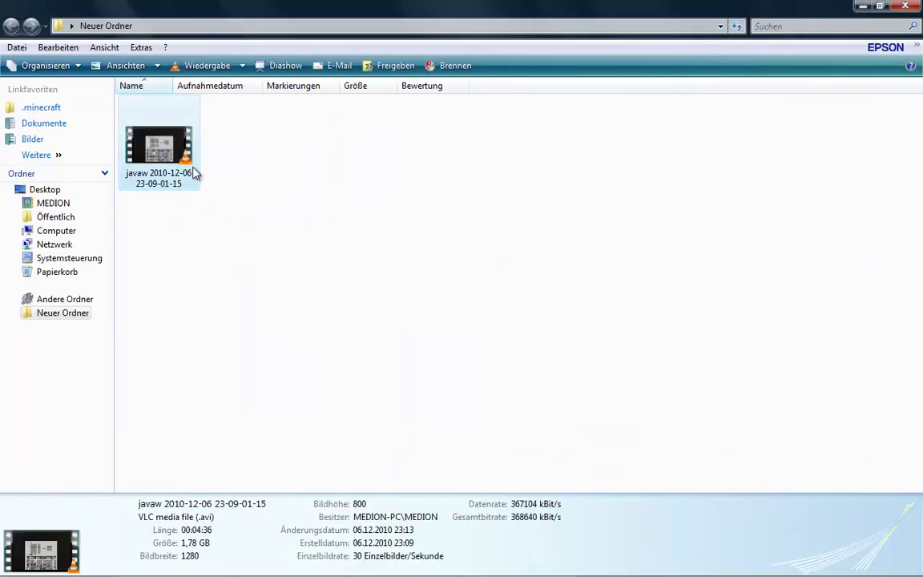
double_click(159, 156)
right_click(160, 158)
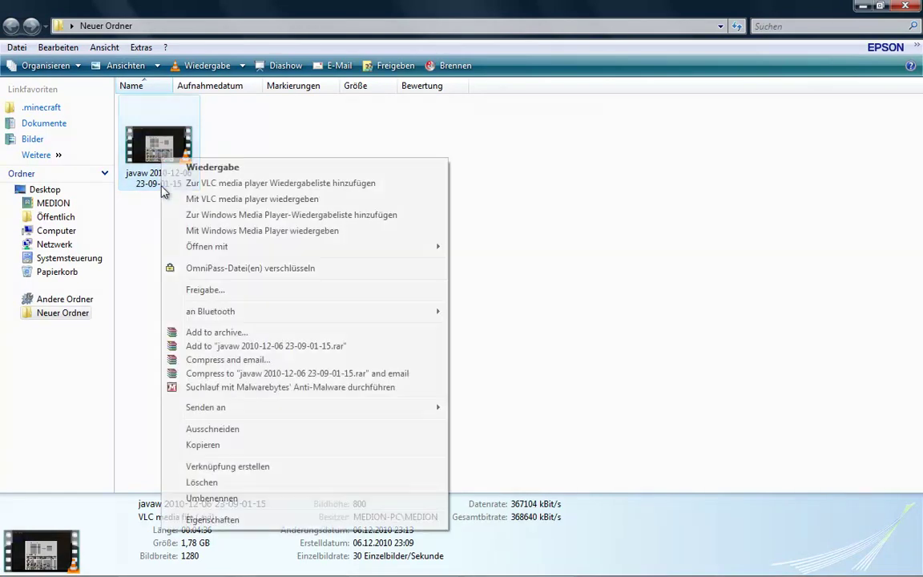
click(254, 500)
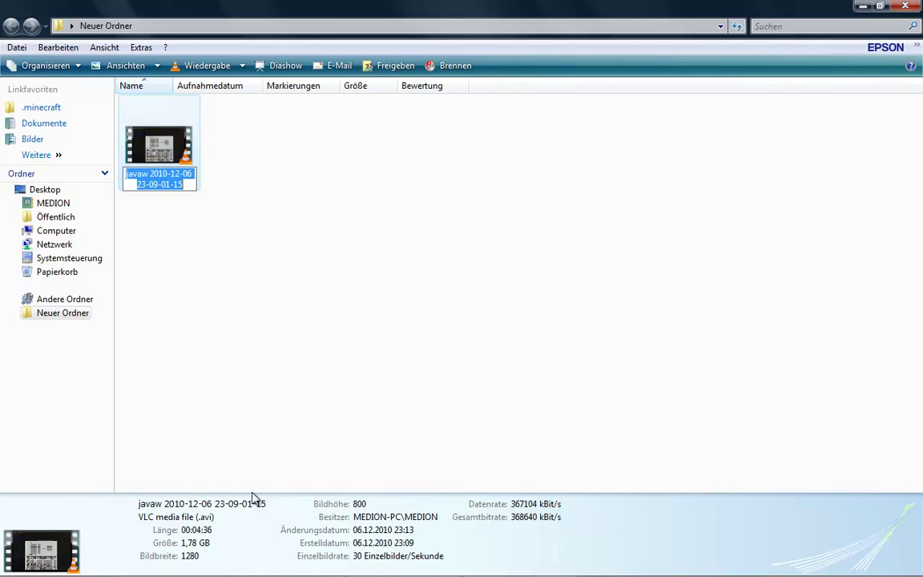
right_click(237, 211)
mouse_move(269, 399)
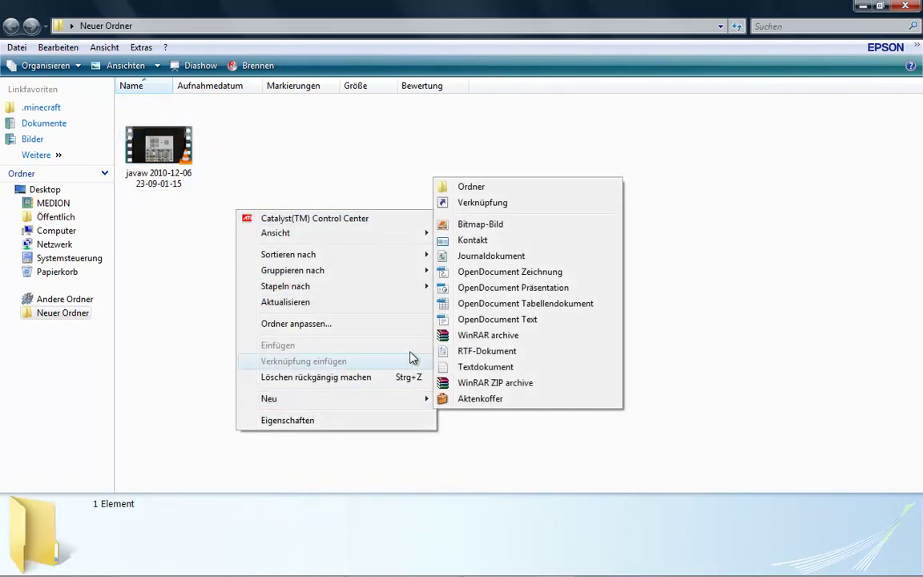
click(466, 370)
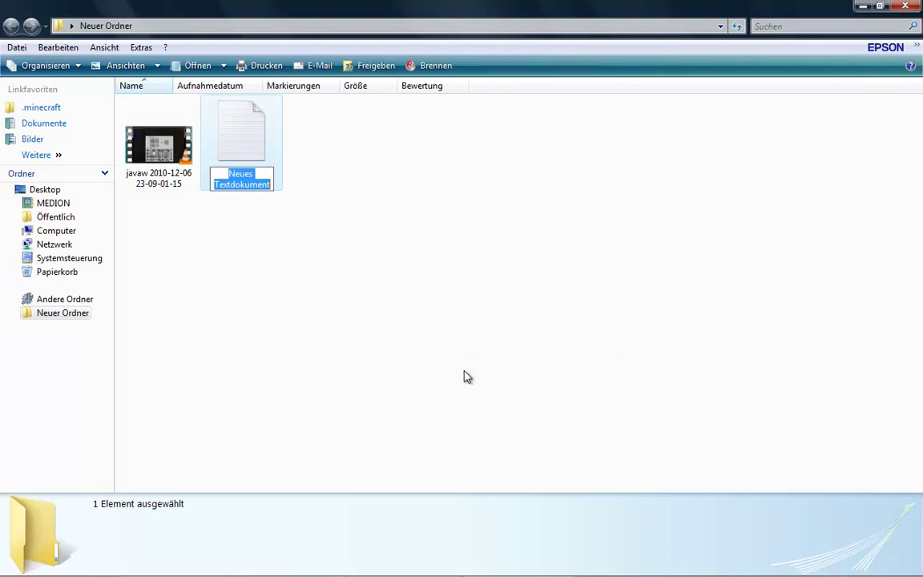
key(ctrl+v)
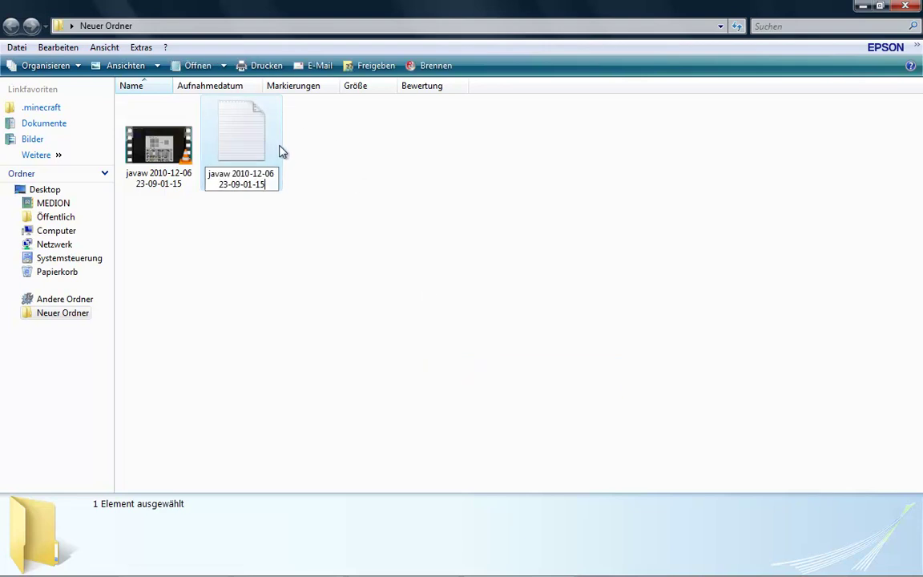
key(Return)
click(339, 190)
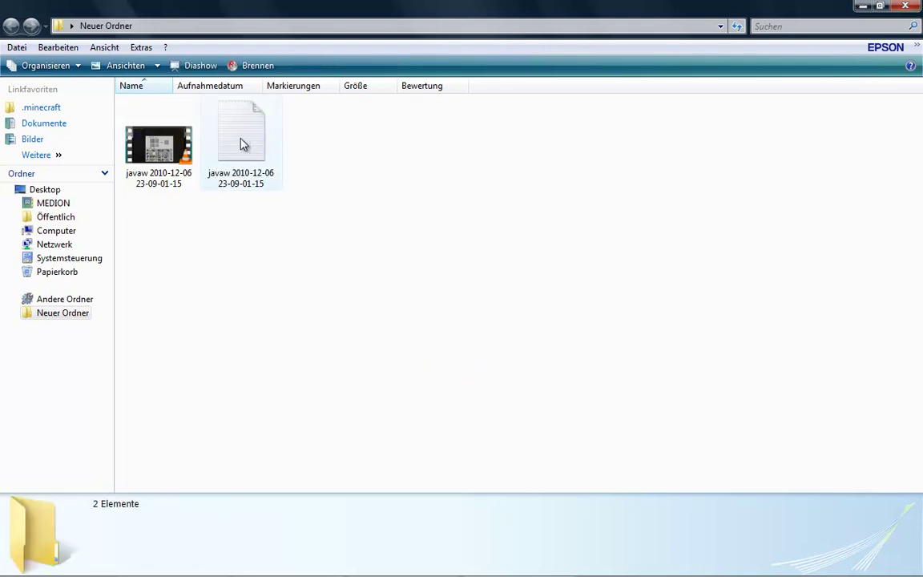
double_click(237, 150)
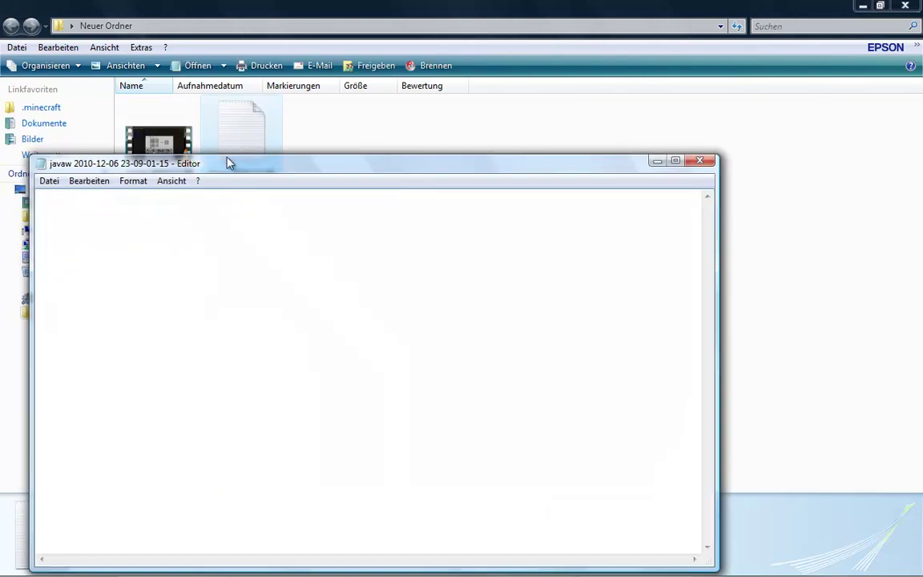
click(256, 158)
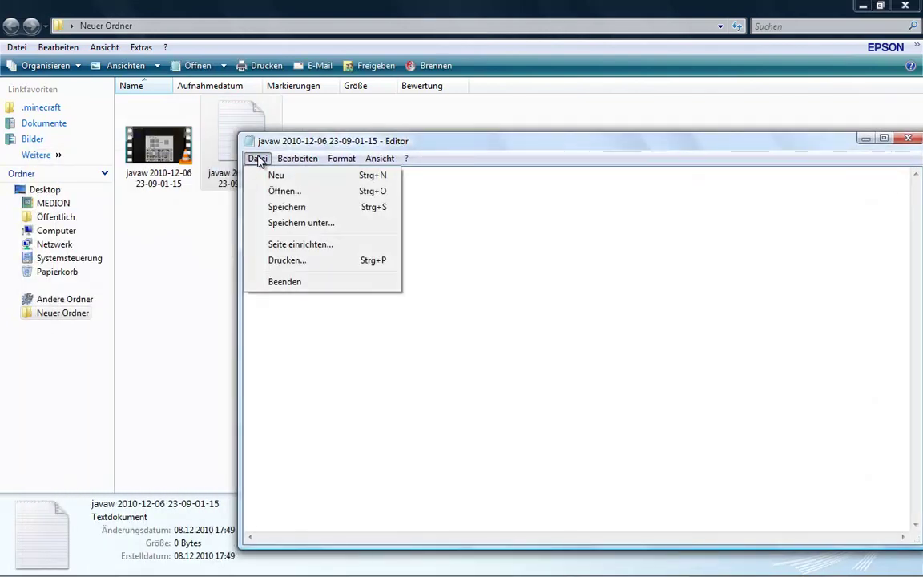
click(300, 224)
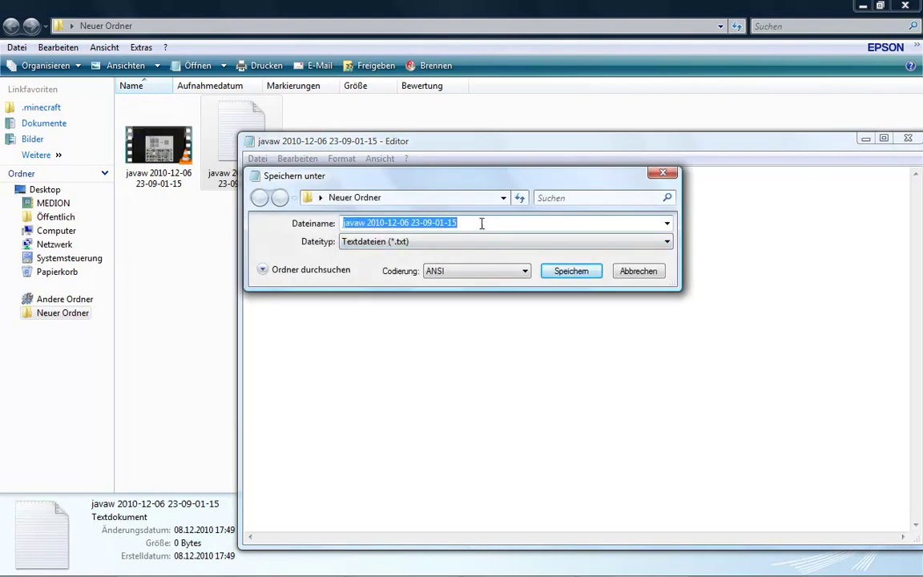
click(481, 223)
text(.srt)
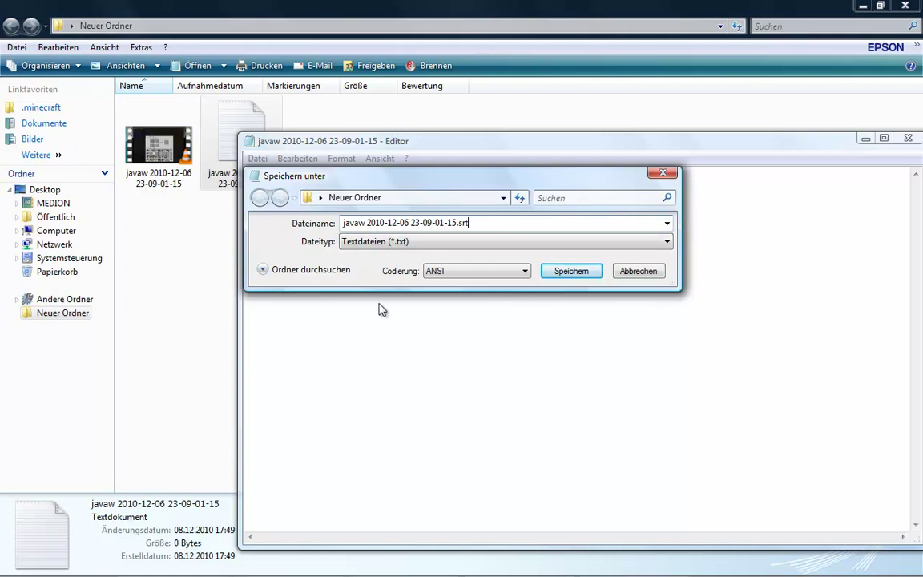
click(404, 241)
click(403, 267)
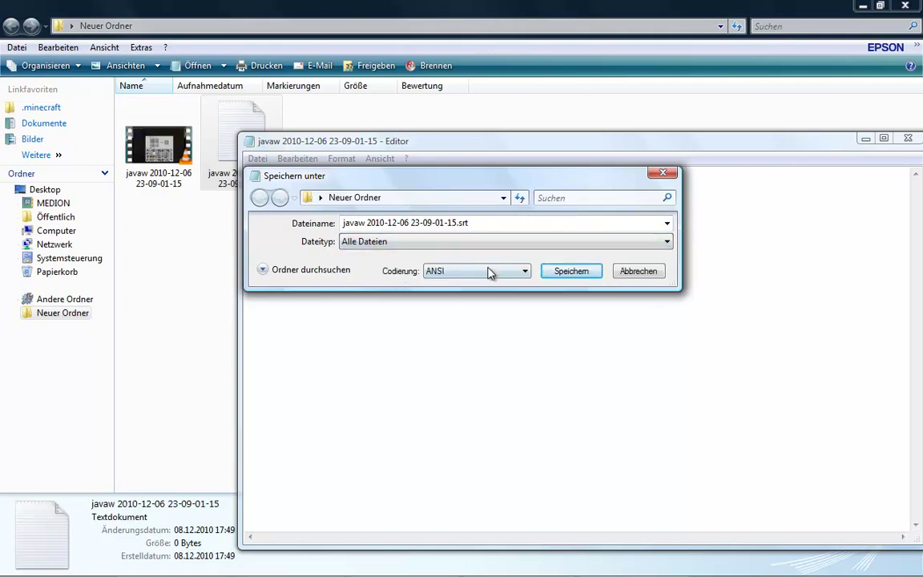
click(490, 272)
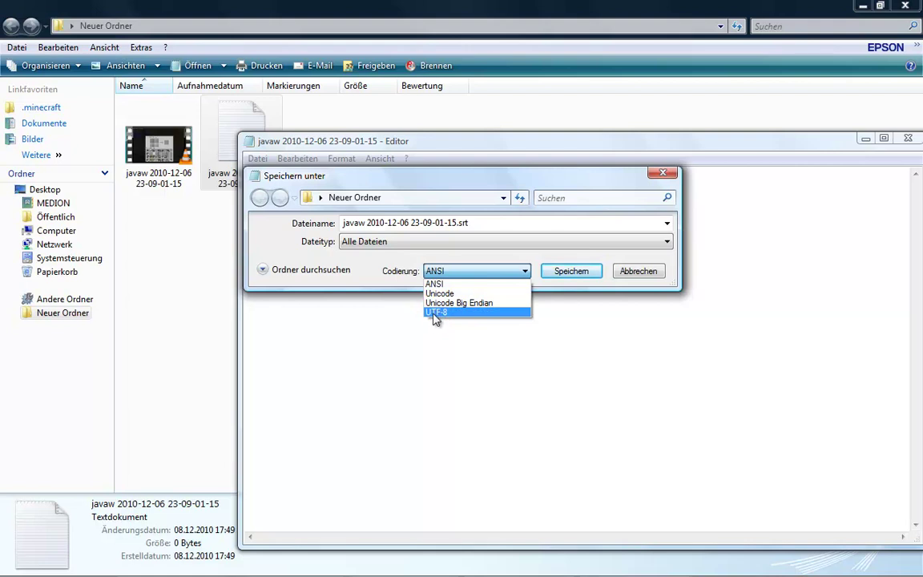
click(437, 314)
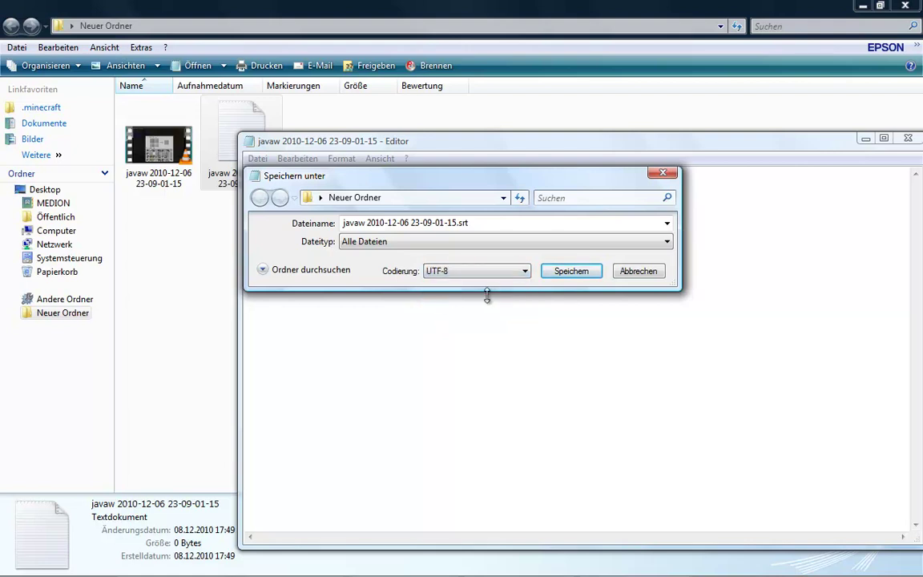
click(585, 272)
mouse_move(603, 148)
mouse_down()
mouse_move(469, 226)
mouse_move(491, 228)
mouse_up()
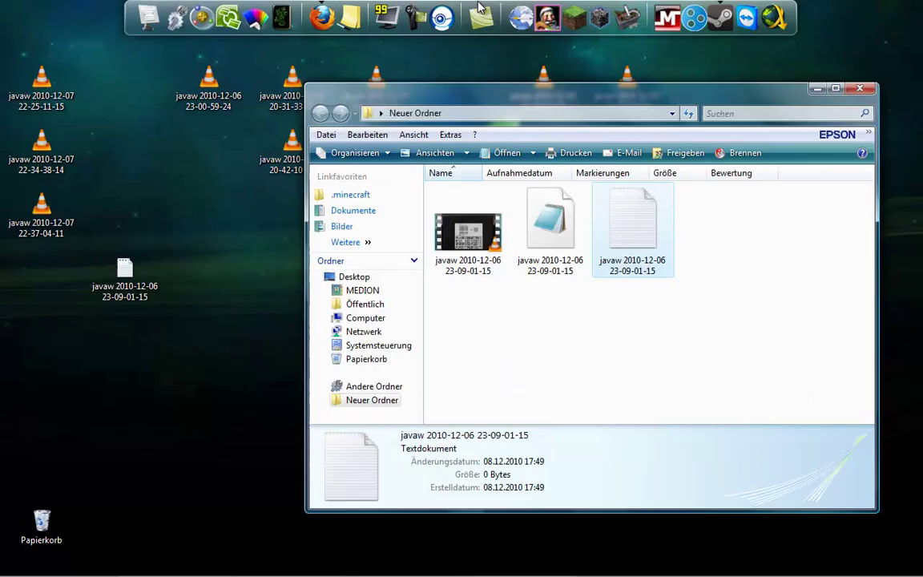
Move the leftover text file to the desktop and open the empty .srt file in Notepad.
mouse_move(632, 224)
mouse_down()
mouse_move(128, 413)
mouse_move(42, 525)
mouse_up()
double_click(540, 93)
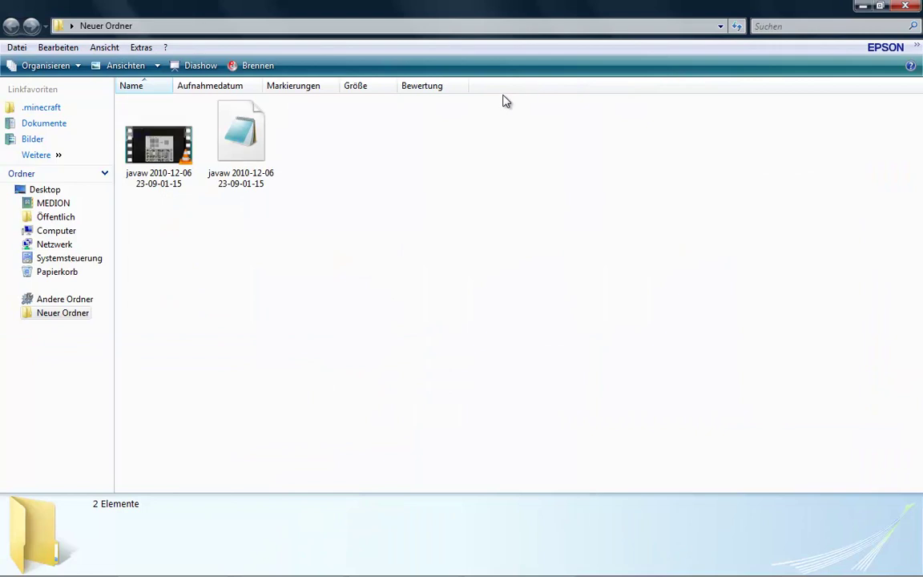
double_click(240, 134)
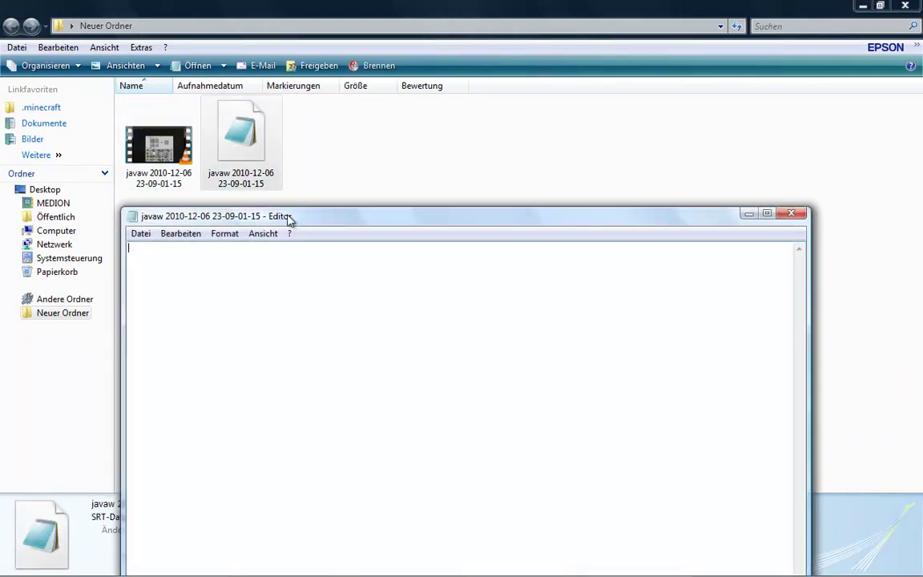
drag(287, 216, 532, 116)
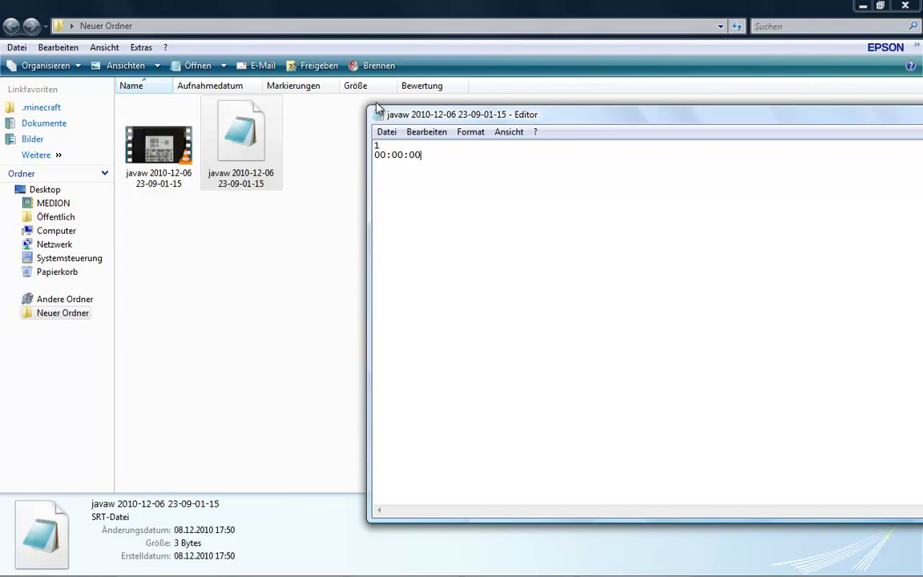
Write cue number 1 with start time 00:00:00,570 followed by an arrow.
drag(437, 157, 369, 153)
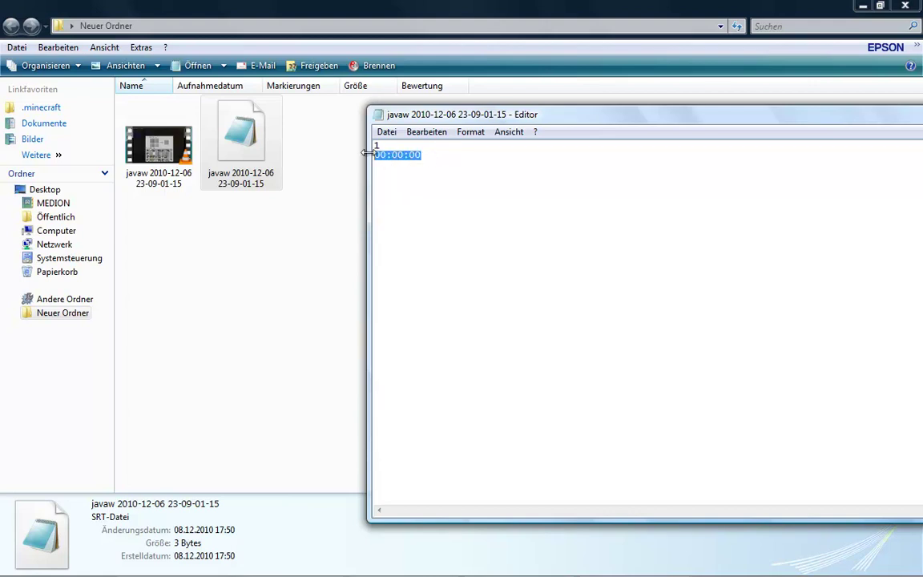
click(436, 153)
text(,57)
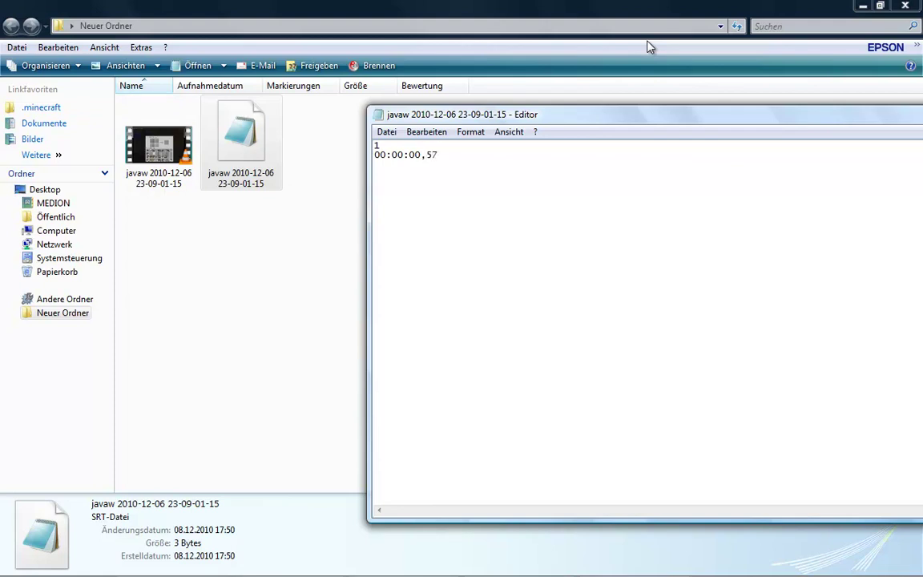
text(0)
drag(448, 156, 423, 158)
click(455, 153)
text(-->)
Add end time 00:00:10,570 after the arrow and the caption 'This was me' below it.
drag(422, 155, 373, 154)
key(ctrl+c)
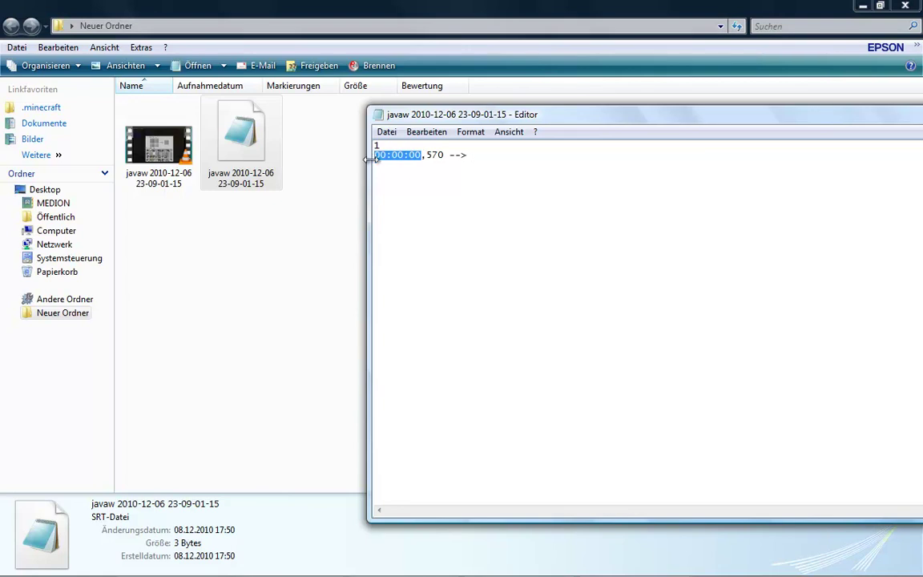
click(475, 157)
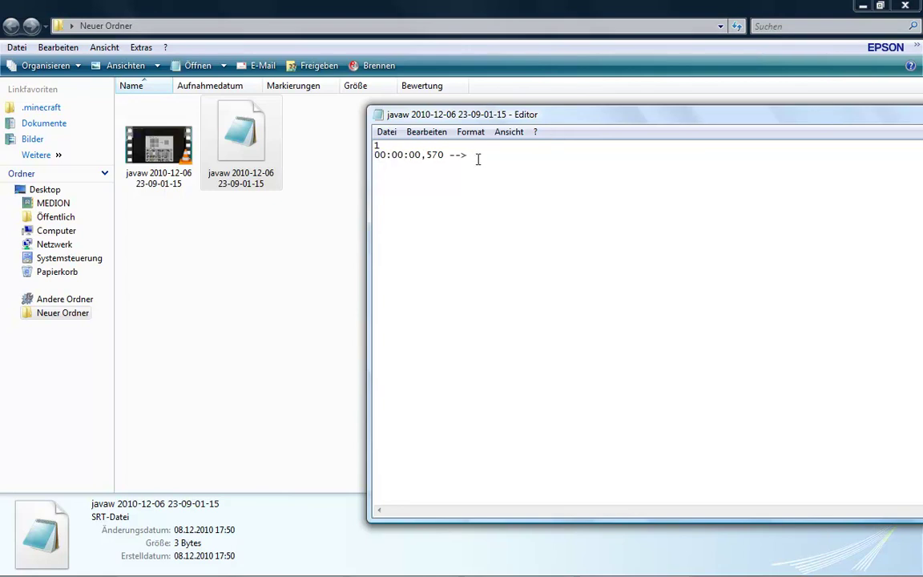
key(ctrl+v)
click(514, 152)
key(shift+Home)
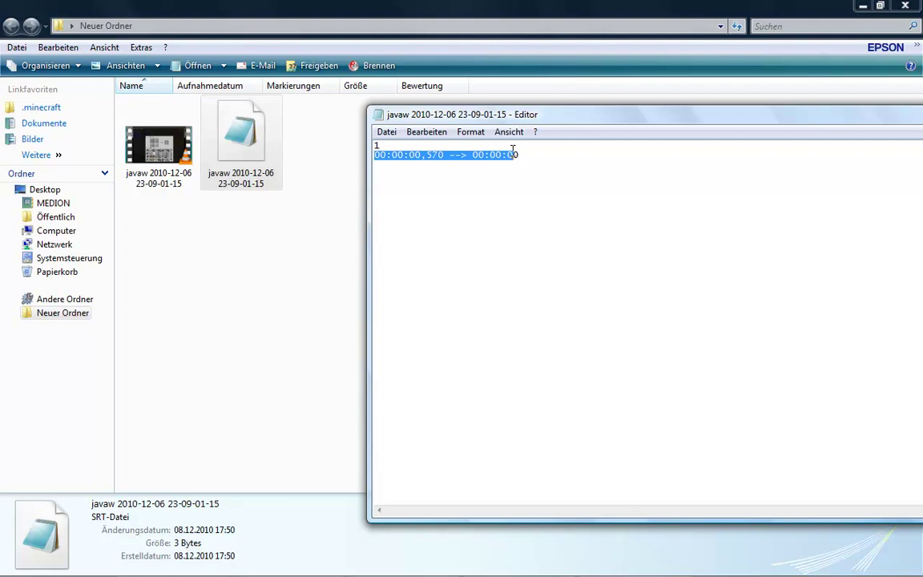
click(514, 149)
click(511, 154)
key(BackSpace)
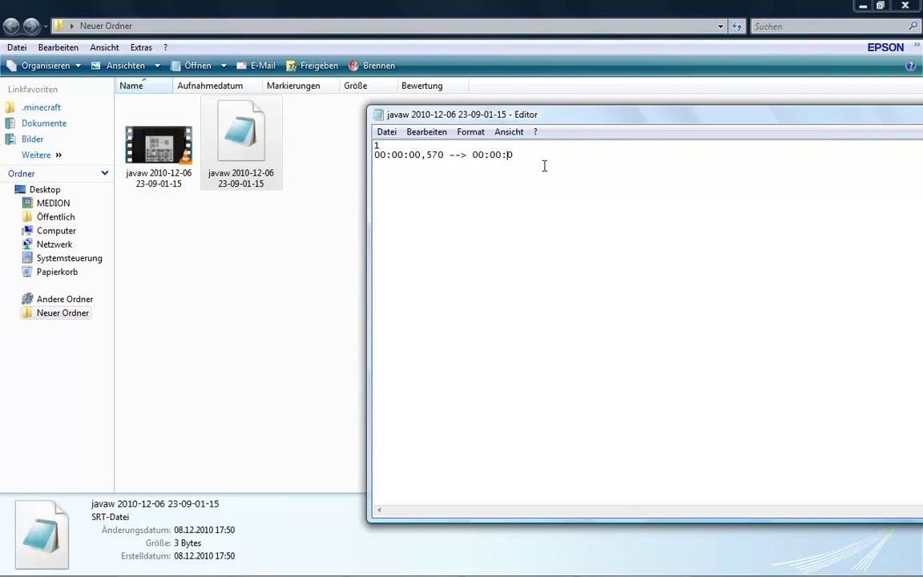
text(1)
text(0)
key(BackSpace)
text(This was me)
Copy the first cue below as cue 2, timed 00:00:10,570 to 00:00:20,570, reading 'This was me, again :P'.
drag(454, 163, 368, 146)
key(ctrl+c)
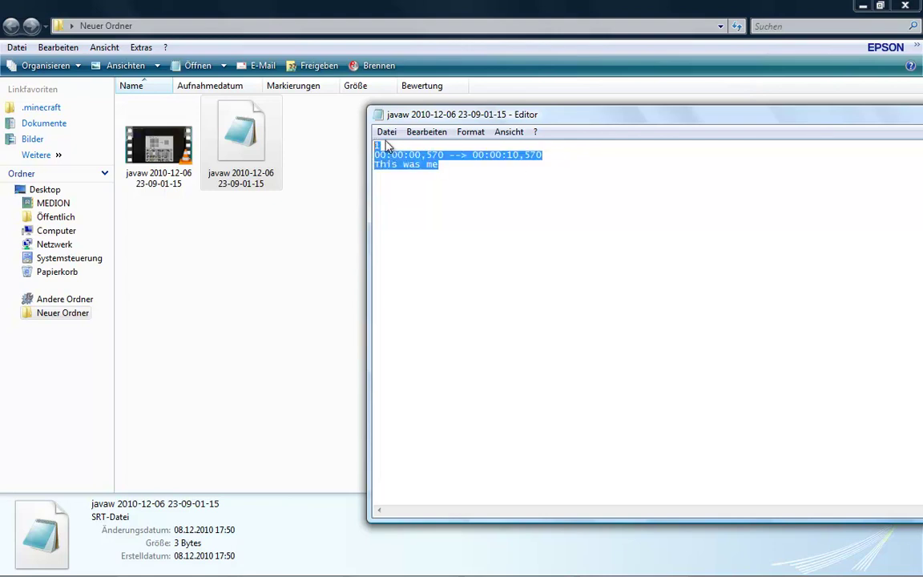
click(491, 169)
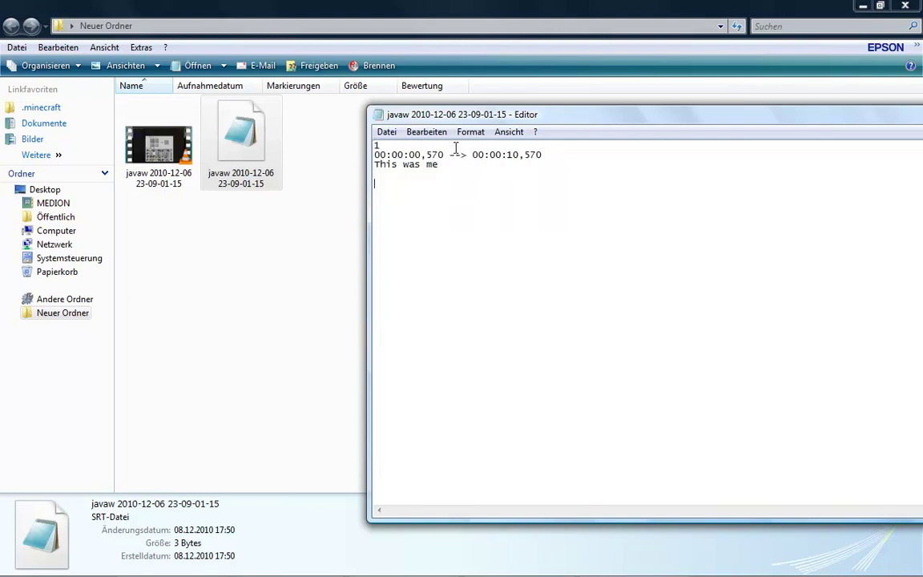
key(ctrl+v)
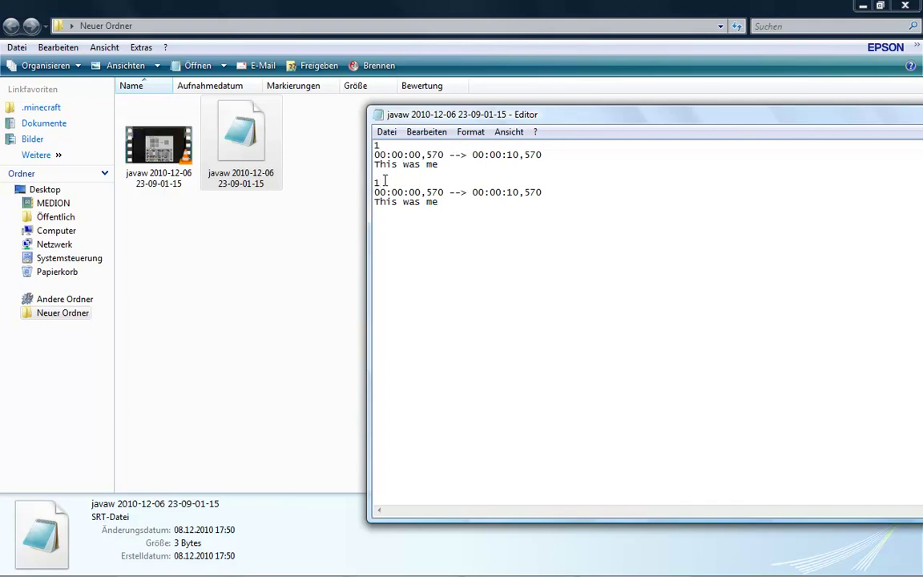
text(2)
double_click(417, 193)
text(1)
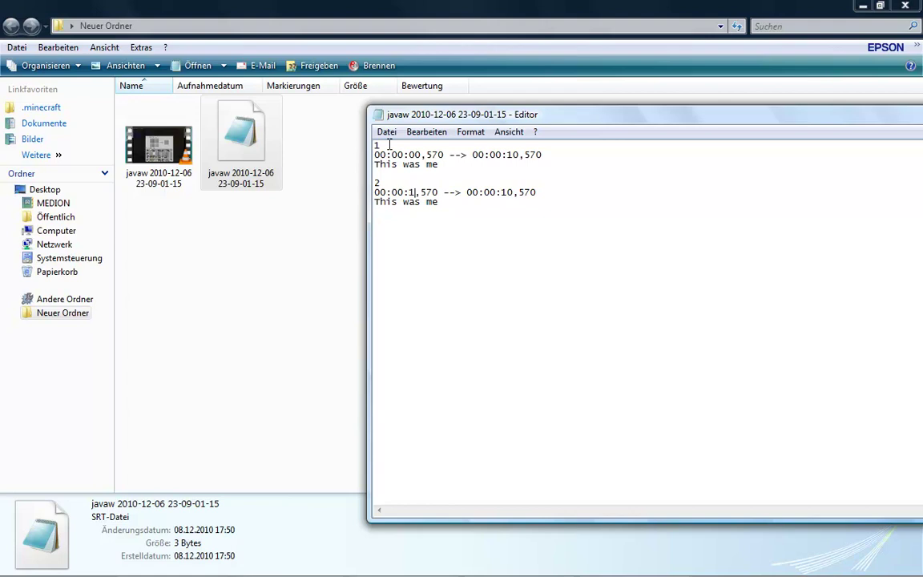
text(0)
drag(506, 190, 518, 191)
text(20)
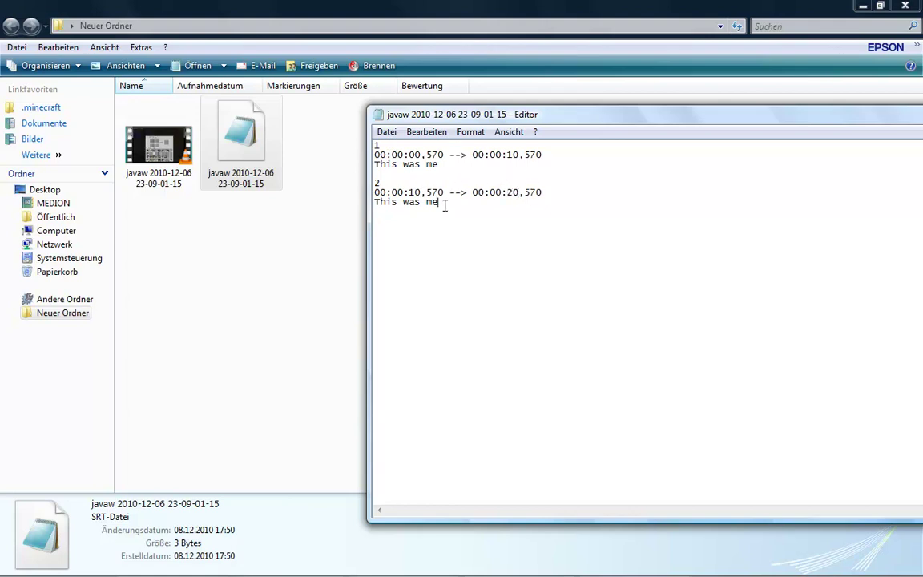
text(, again :P)
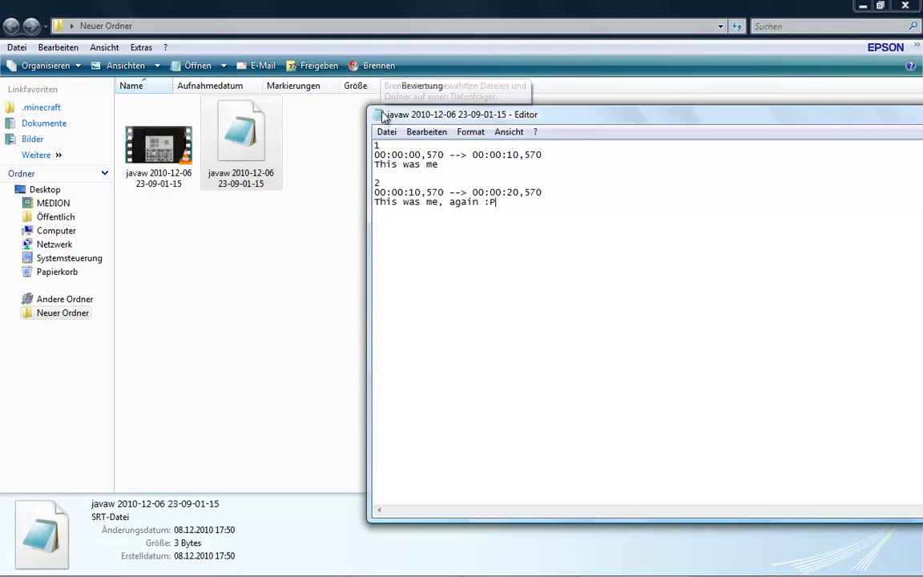
Save the subtitle file with Datei > Speichern.
click(386, 131)
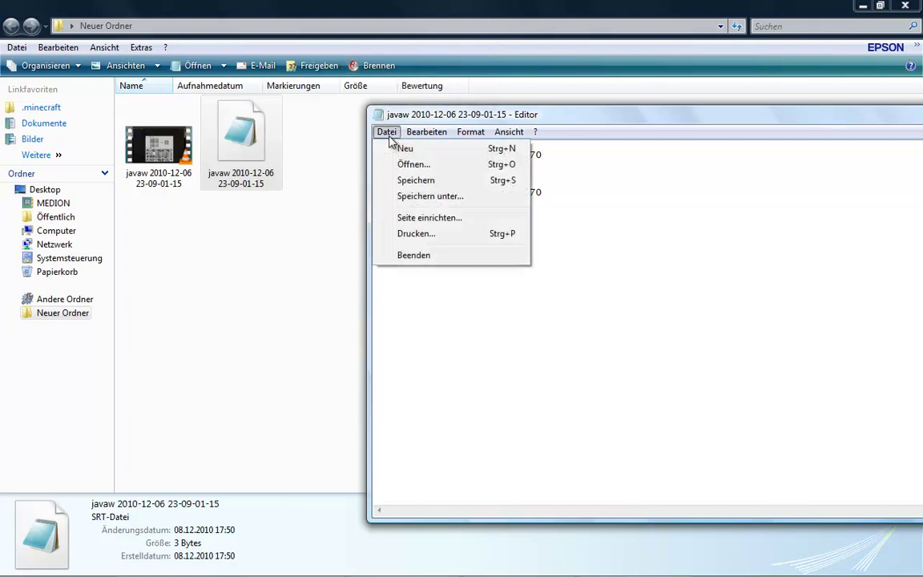
click(407, 180)
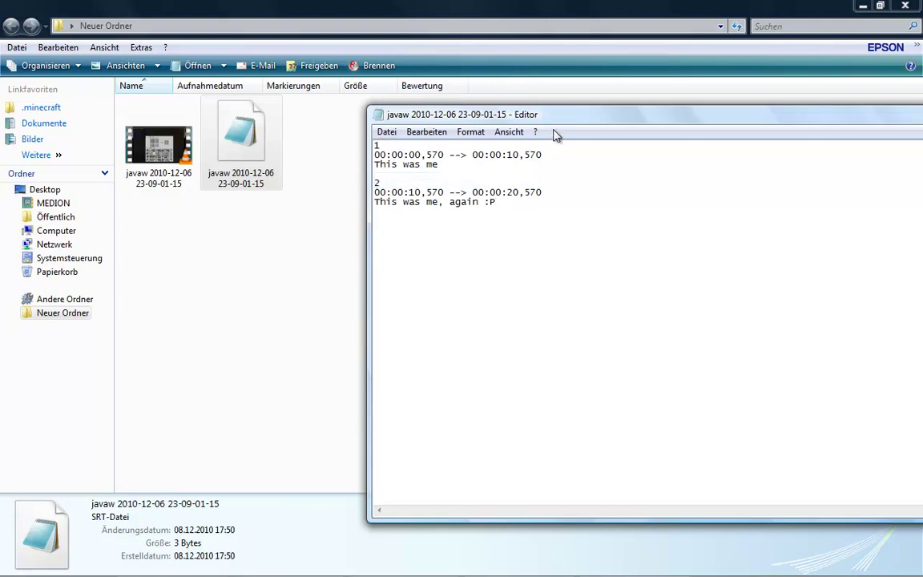
drag(504, 114, 350, 100)
Close Notepad, watch the AVI fullscreen in VLC with both captions, then restore the folder window.
key(alt+F4)
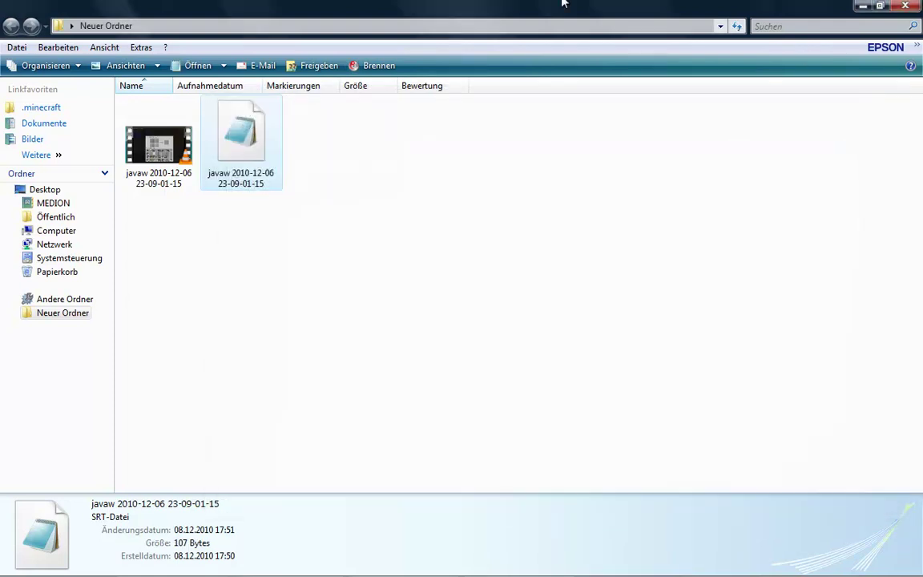
double_click(168, 143)
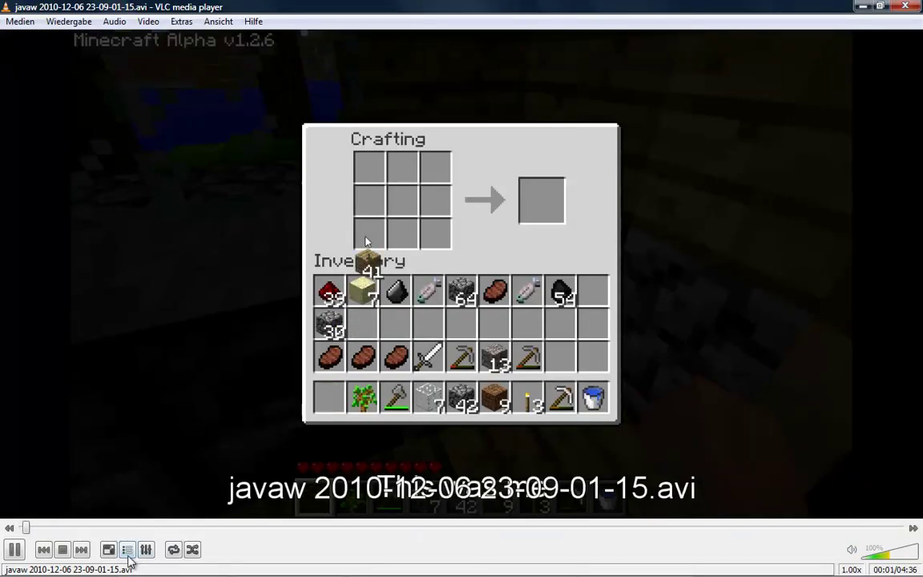
click(109, 549)
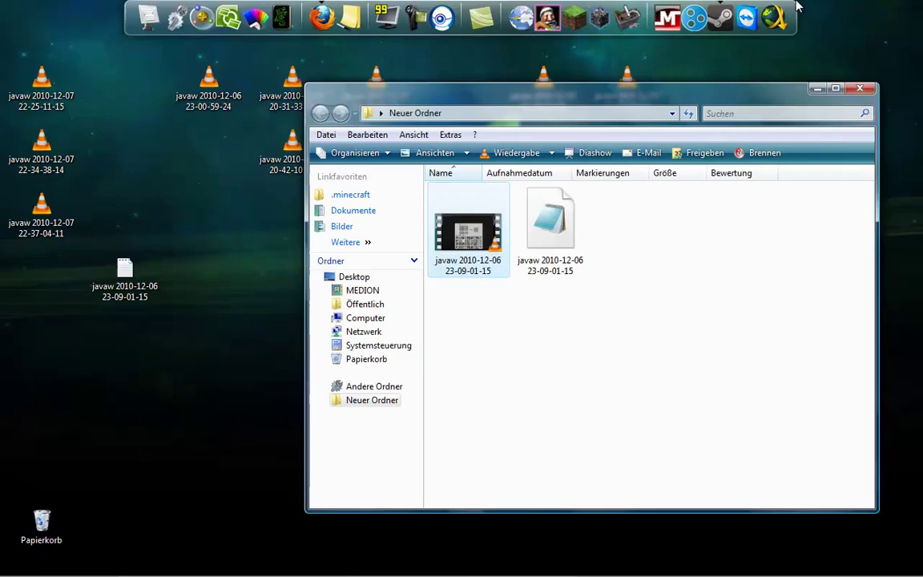
double_click(793, 10)
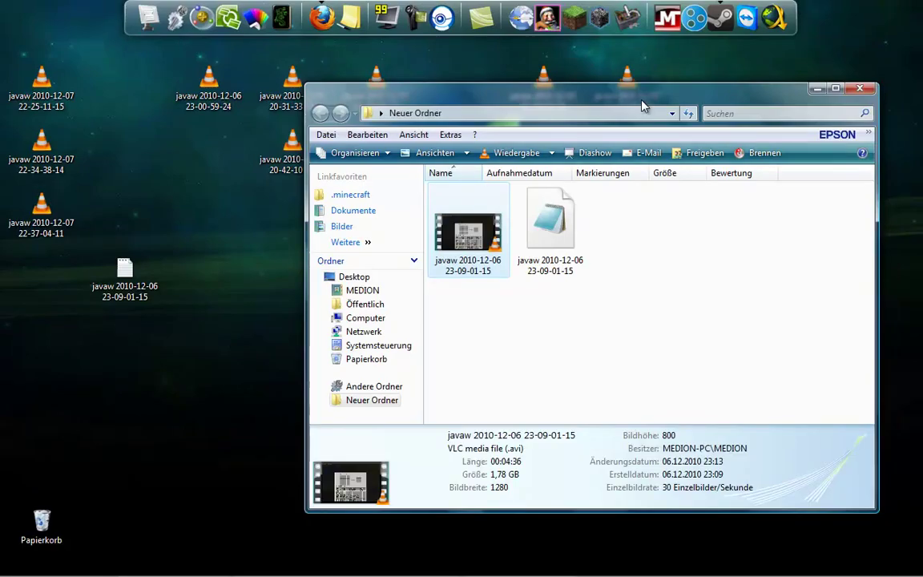